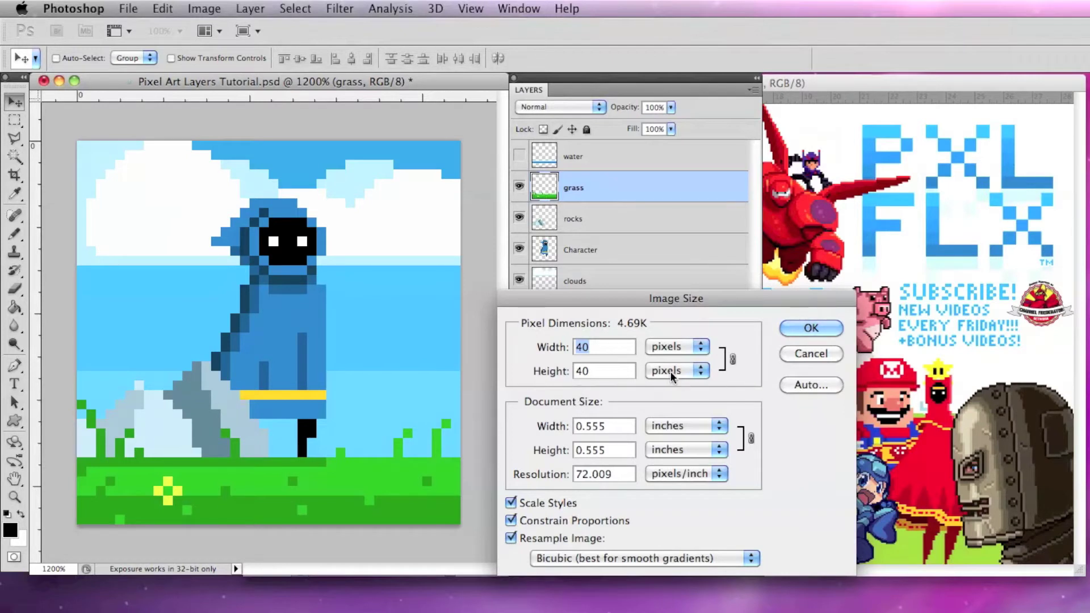
Close the Image Size dialog after confirming the 40×40 pixel canvas
left_click(809, 326)
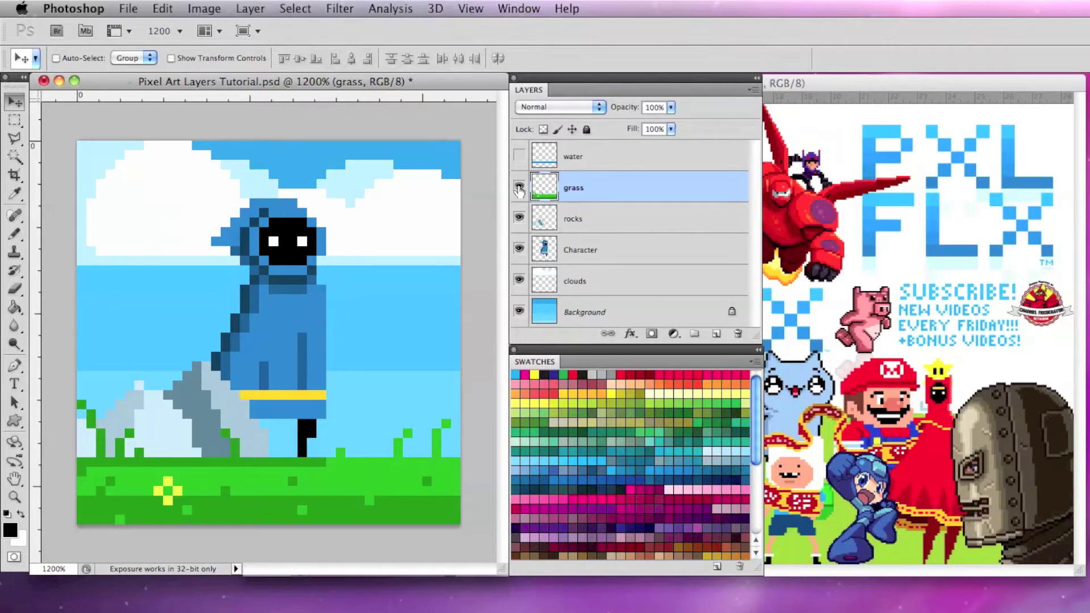
left_click(519, 250)
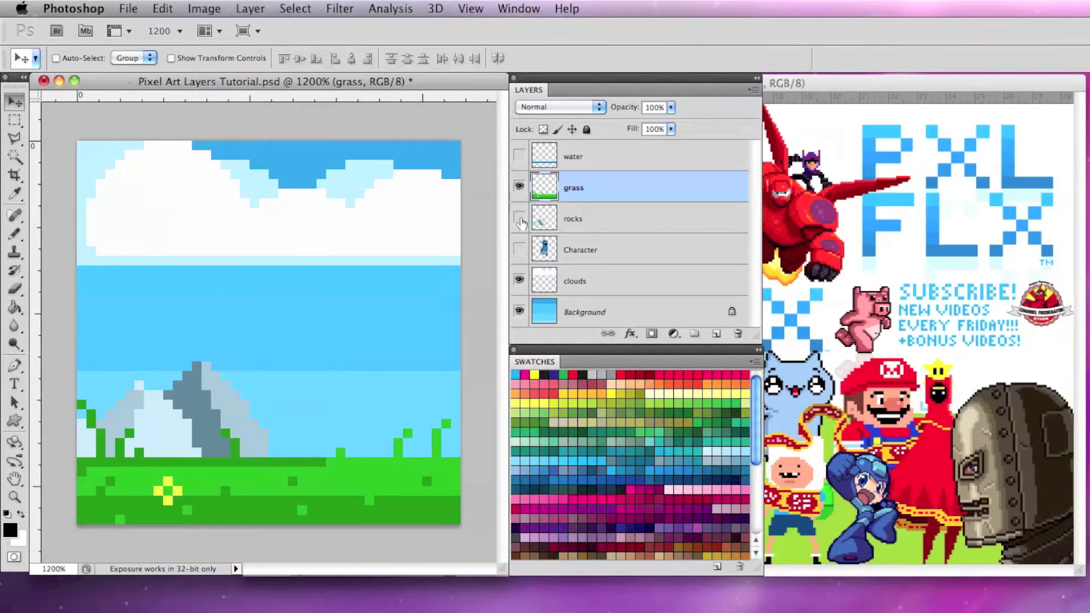
left_click(520, 218)
left_click(519, 186)
left_click(519, 280)
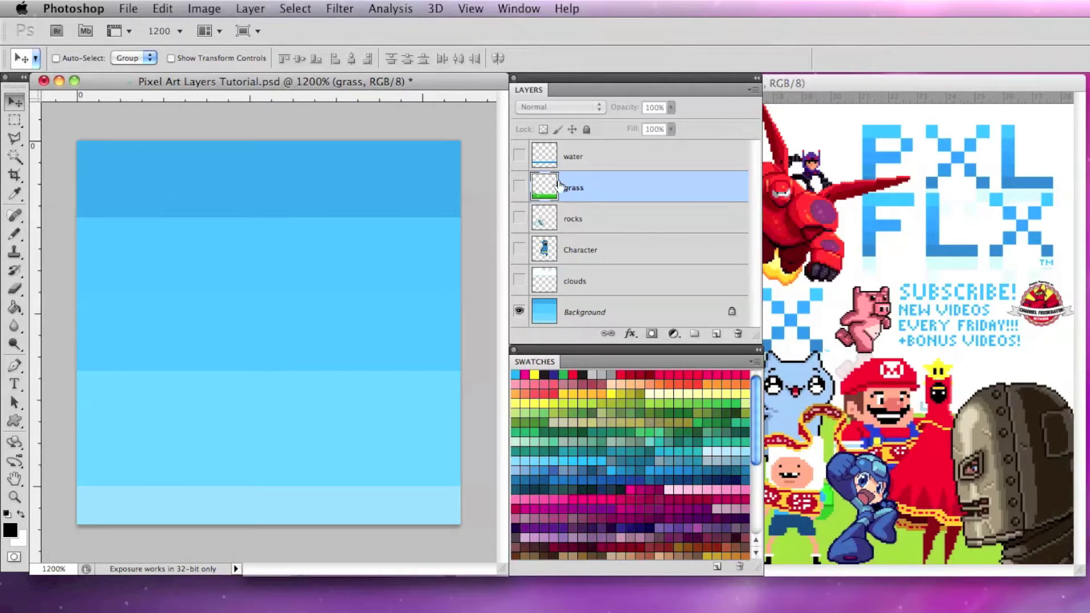
left_click(519, 187)
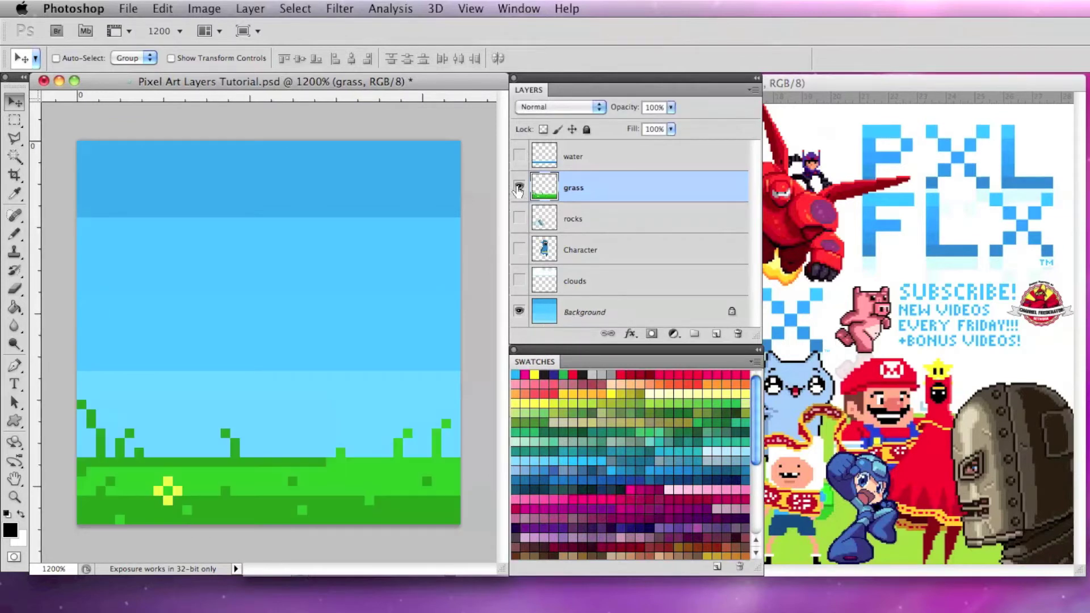
left_click(519, 219)
left_click(519, 248)
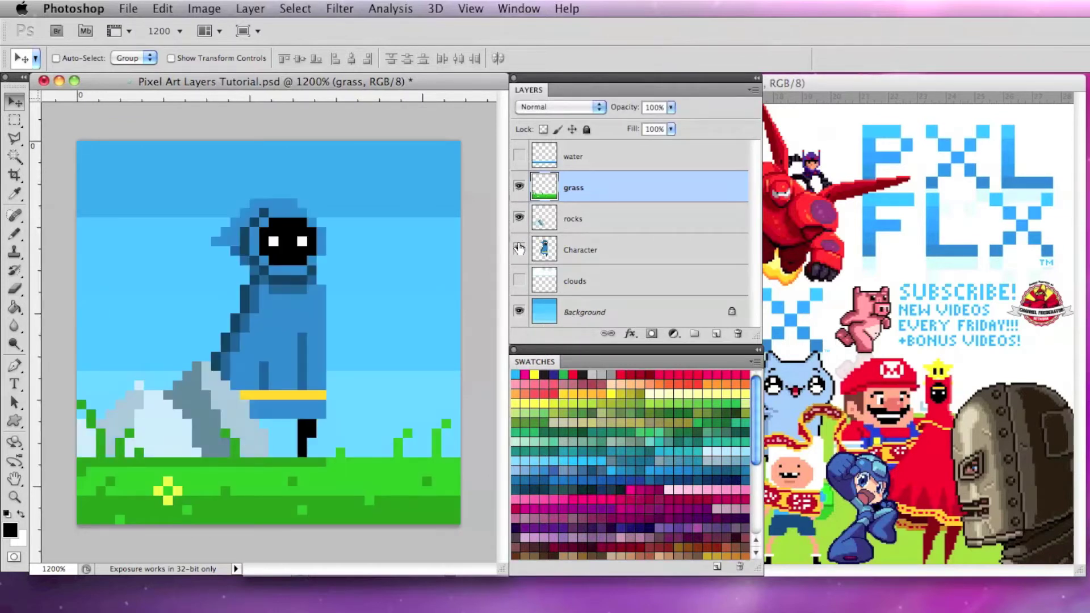
left_click(520, 281)
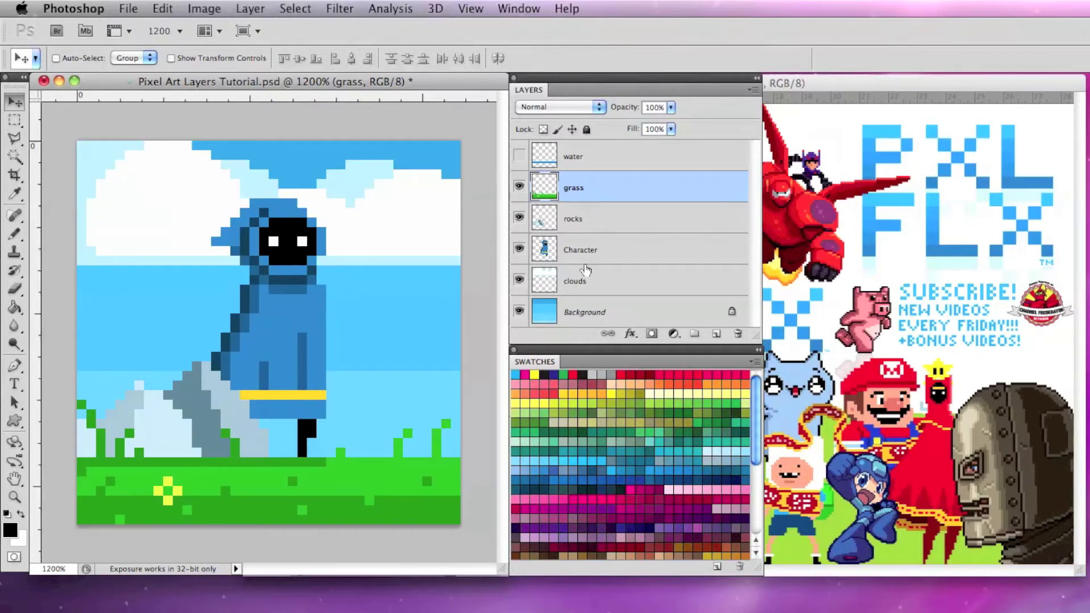
left_click_drag(576, 283, 589, 246)
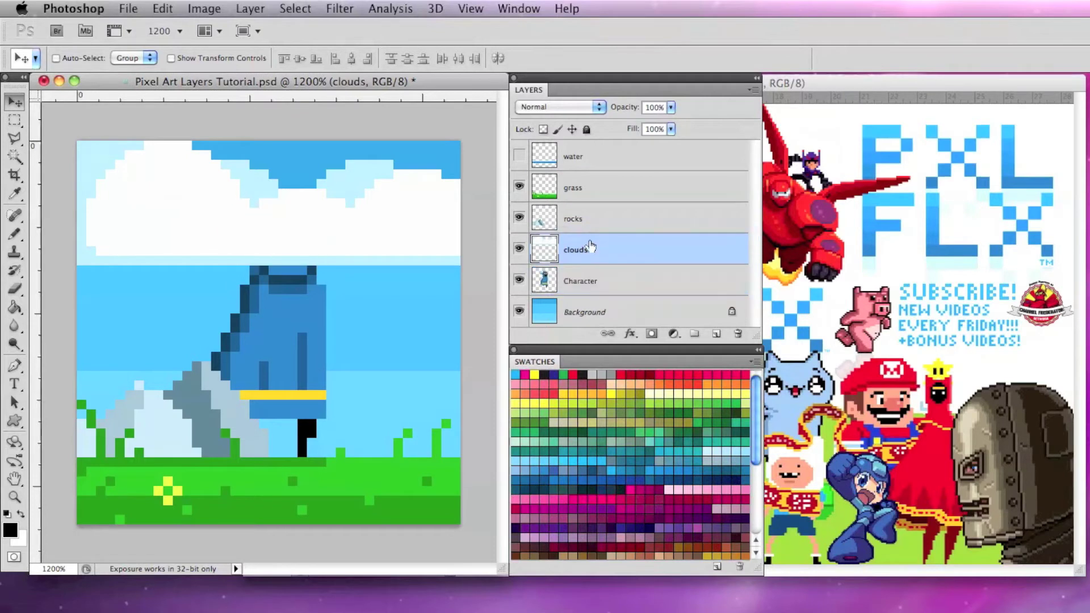
key("ctrl+bracketleft")
left_click(595, 251)
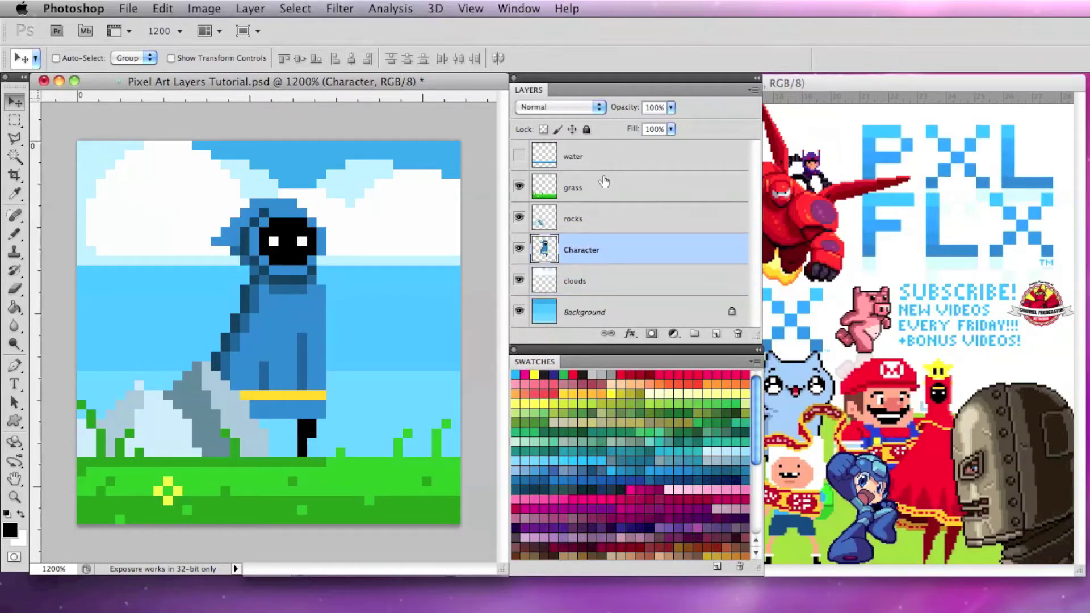
left_click_drag(580, 251, 578, 183)
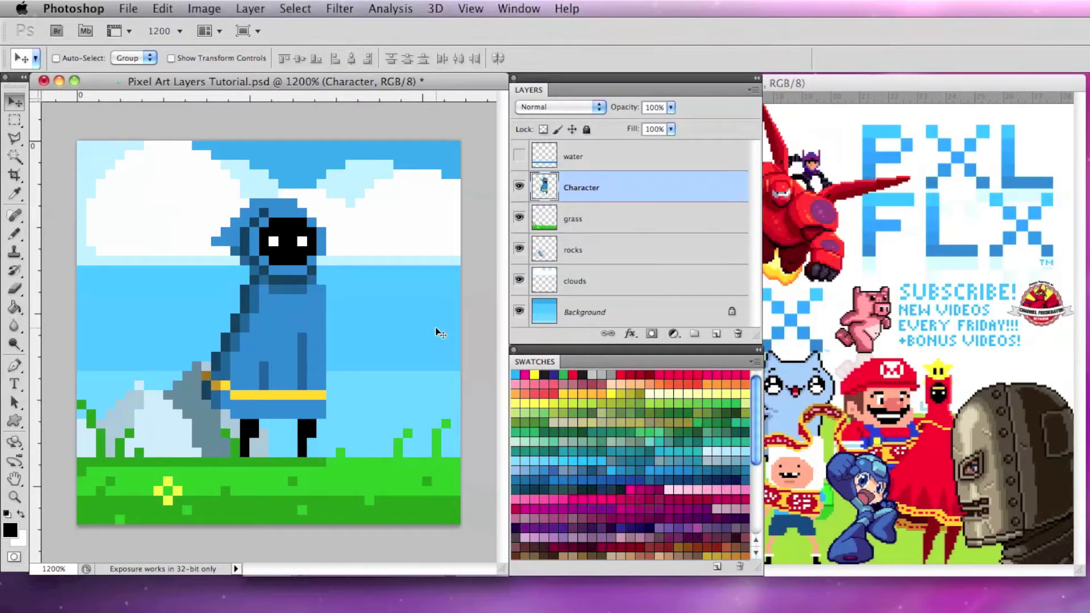
key("ctrl+bracketleft")
key("ctrl+bracketleft")
key("ctrl+bracketright")
key("ctrl+bracketright")
key("ctrl+bracketleft")
key("ctrl+bracketleft")
key("ctrl+bracketright")
key("ctrl+bracketright")
key("ctrl+bracketleft")
key("ctrl+bracketleft")
key("b")
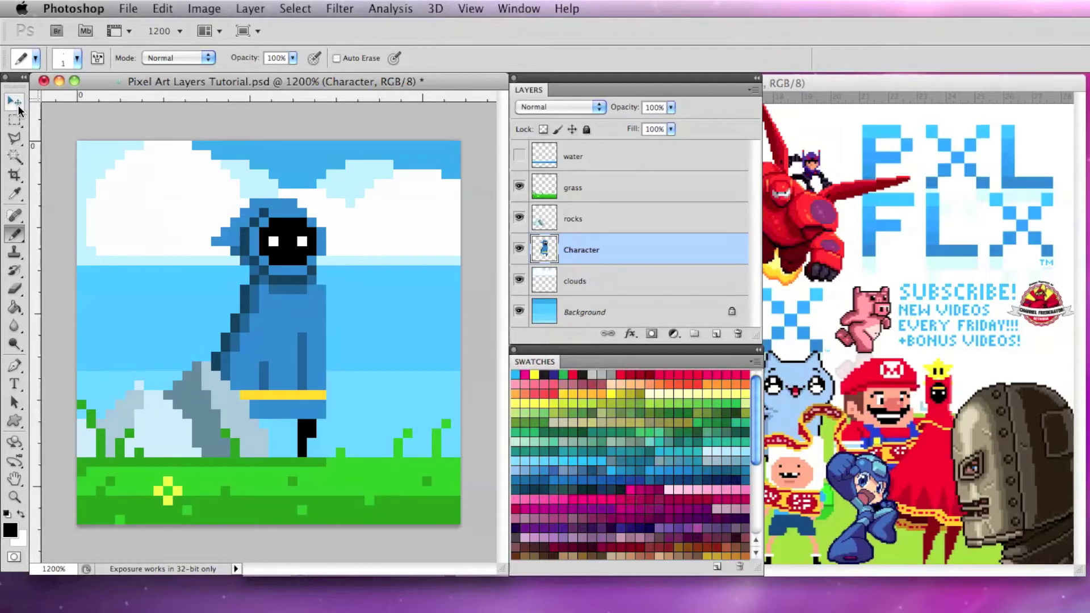
With the Move tool, shift the hooded character right of the rocks, nudging it with arrow keys
left_click(18, 106)
left_click_drag(304, 309, 343, 311)
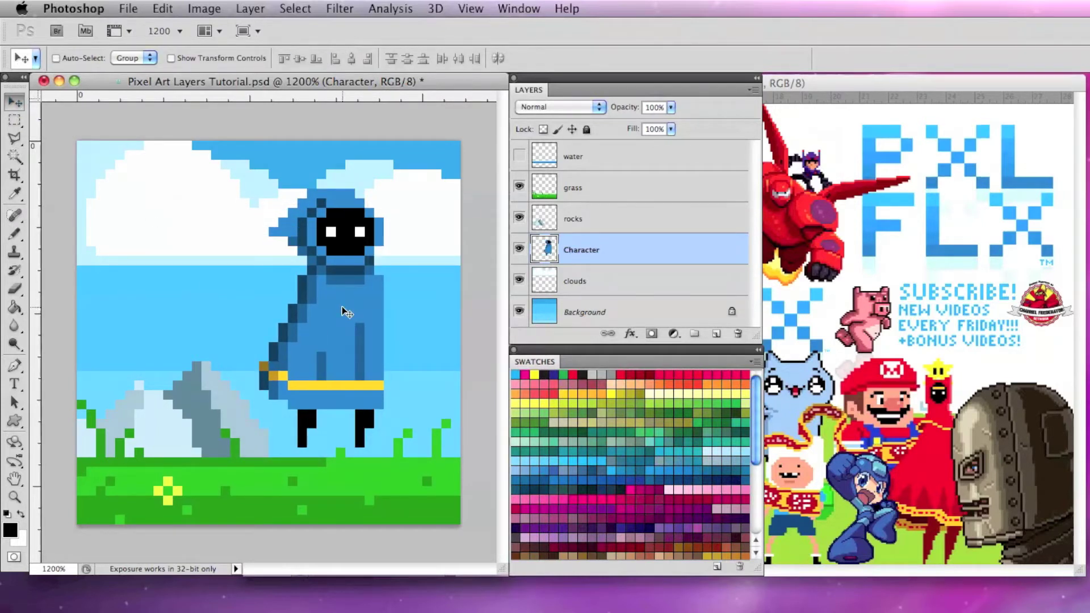
key("Left")
key("Down")
key("Left")
key("Left")
key("Left")
key("Left")
key("Left")
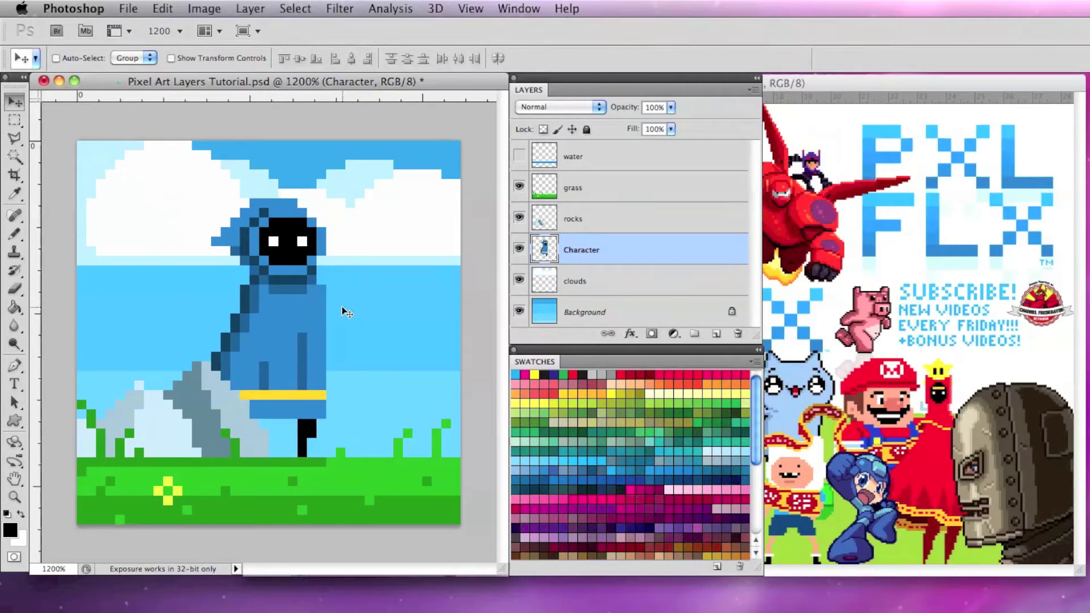
left_click_drag(306, 299, 364, 303)
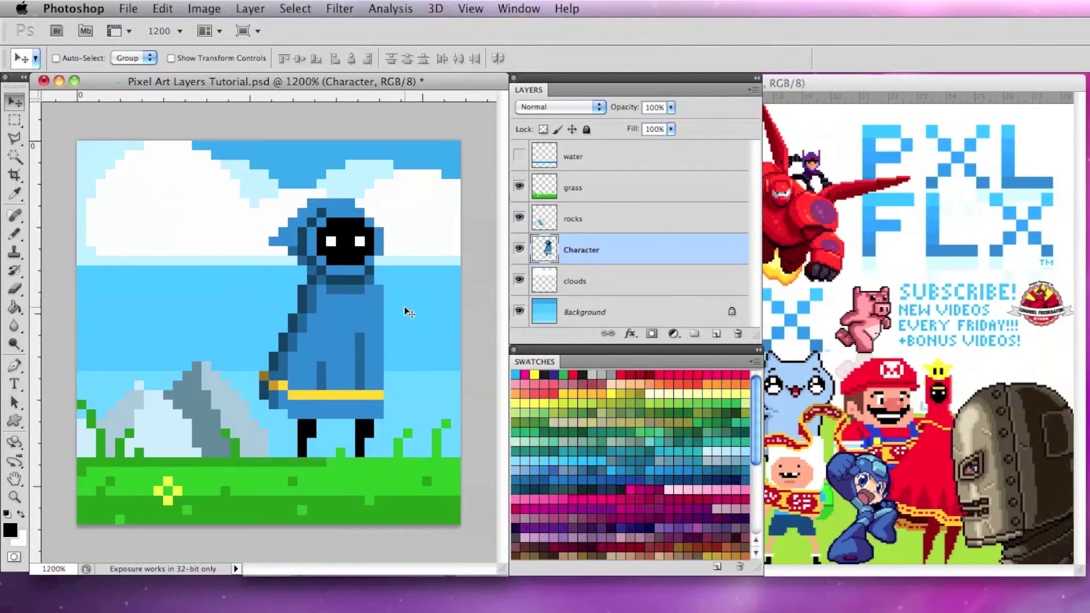
Drag the clouds artwork lower in the sky, then undo the recent moves
left_click(594, 284)
mouse_move(227, 198)
left_mouse_down()
mouse_move(217, 292)
mouse_move(188, 292)
left_mouse_up()
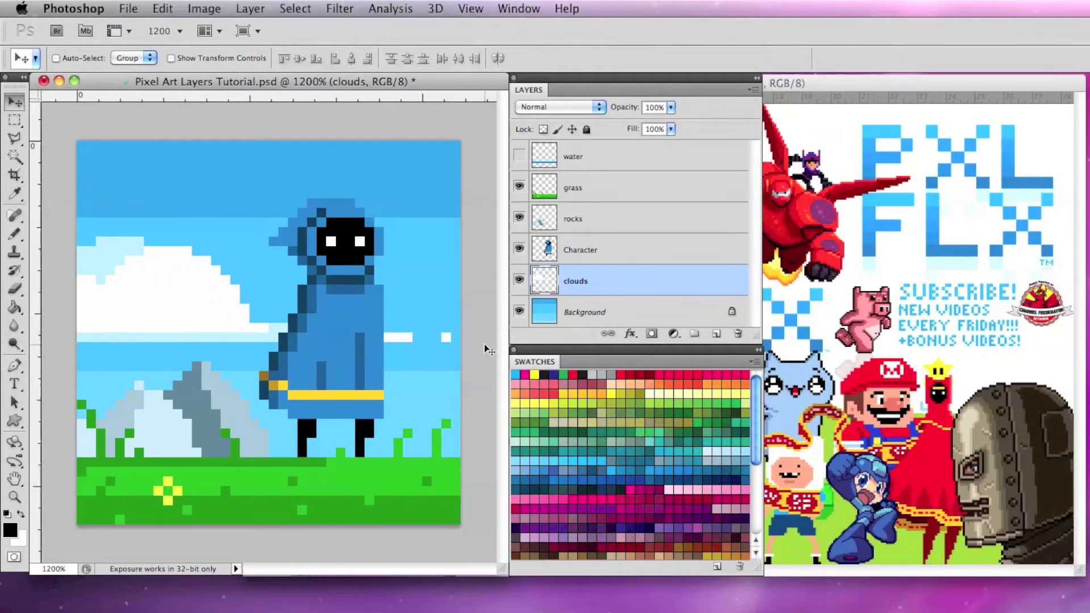
key("ctrl+alt+z")
Step back through edit history, then select the grass and nudge it right and back left
left_click(161, 9)
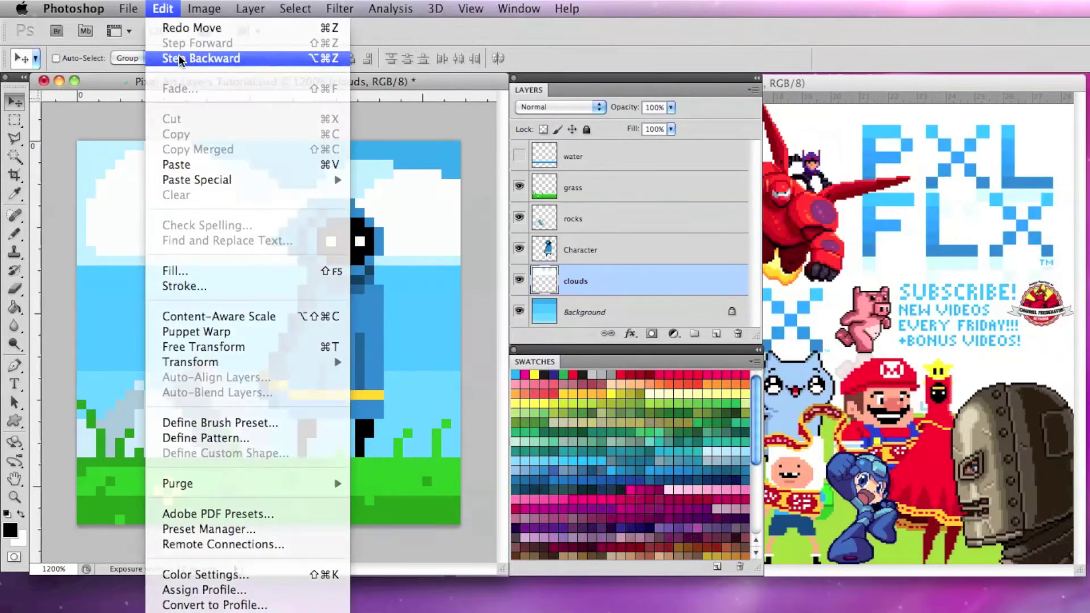
left_click(177, 55)
left_click(593, 193)
key("Right")
key("Right")
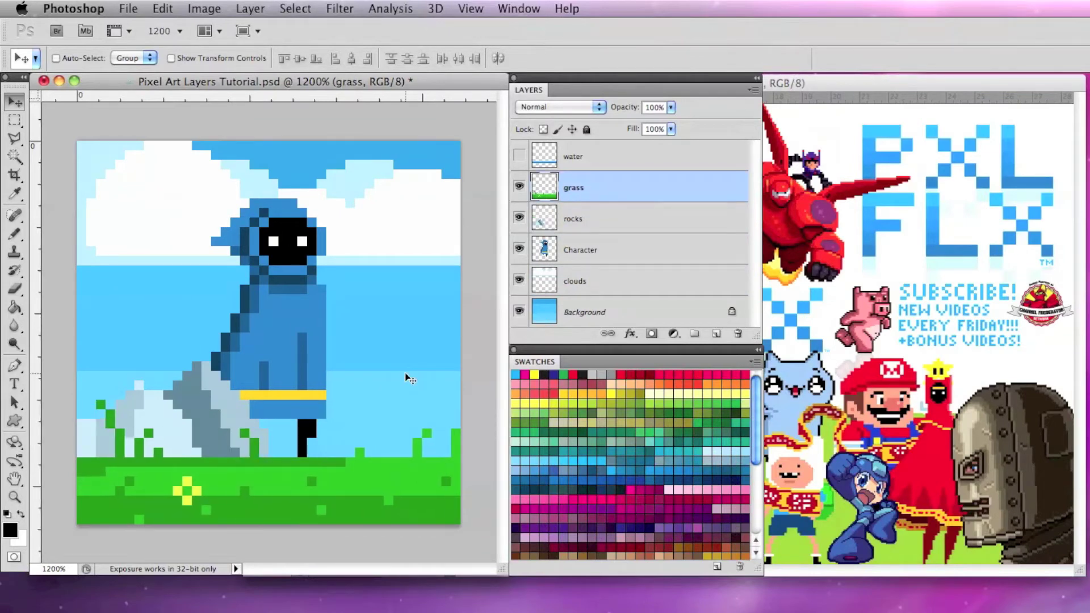
key("Left")
key("Left")
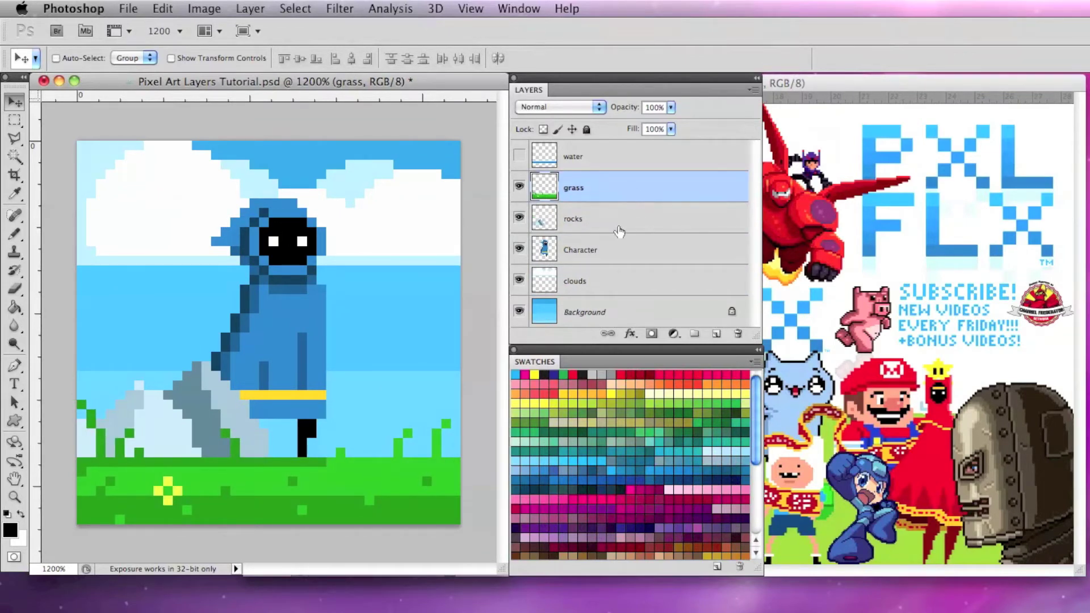
Merge the grass layer down into rocks, nudge it left, then revert with Ctrl+Alt+Z
left_click(753, 90)
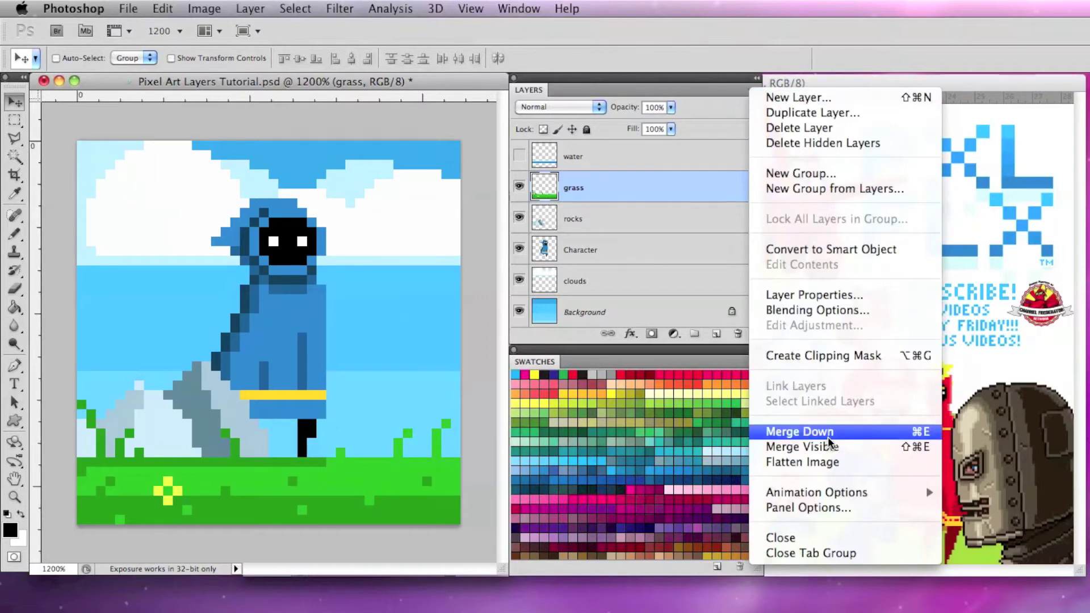
left_click(841, 431)
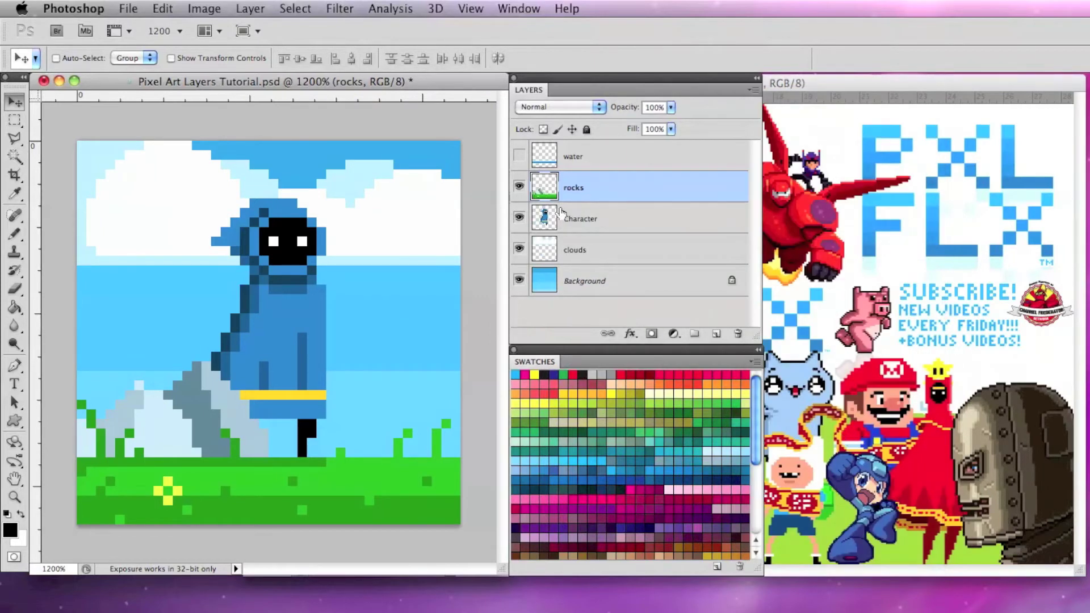
key("Left")
key("Left")
key("ctrl+alt+z")
key("ctrl+alt+z")
key("ctrl+alt+z")
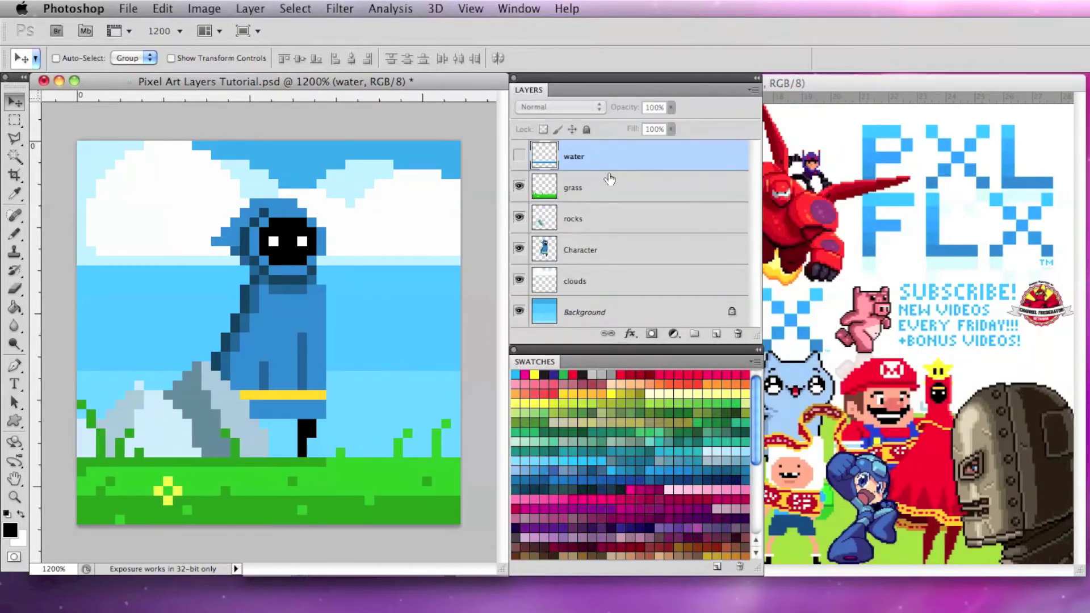
Turn the water layer's visibility on, set its opacity to 60%, then hide it again
left_click(518, 156)
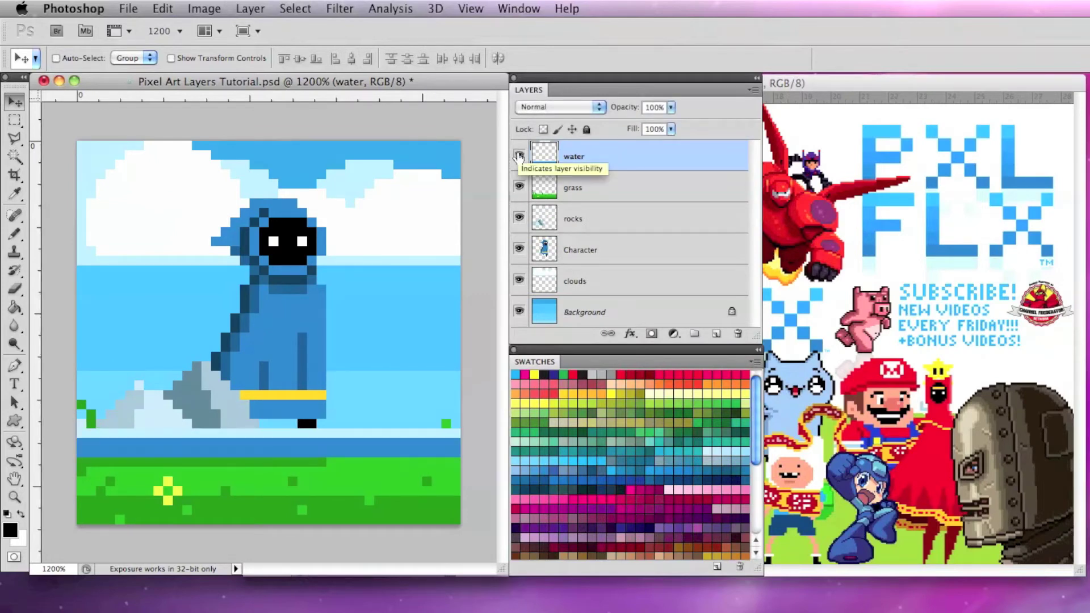
left_click(670, 106)
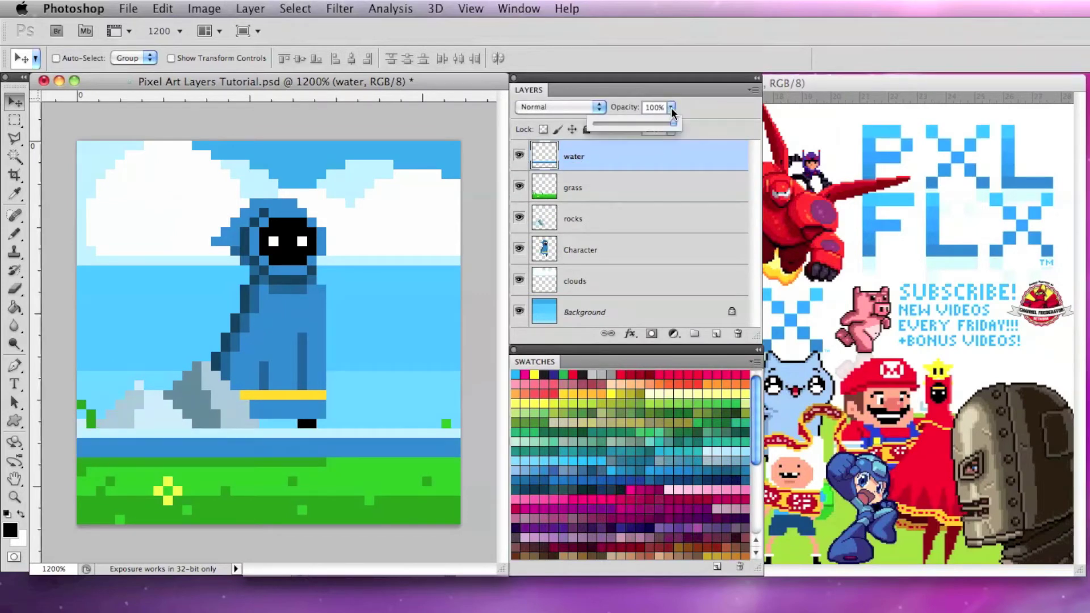
left_click_drag(673, 123, 640, 127)
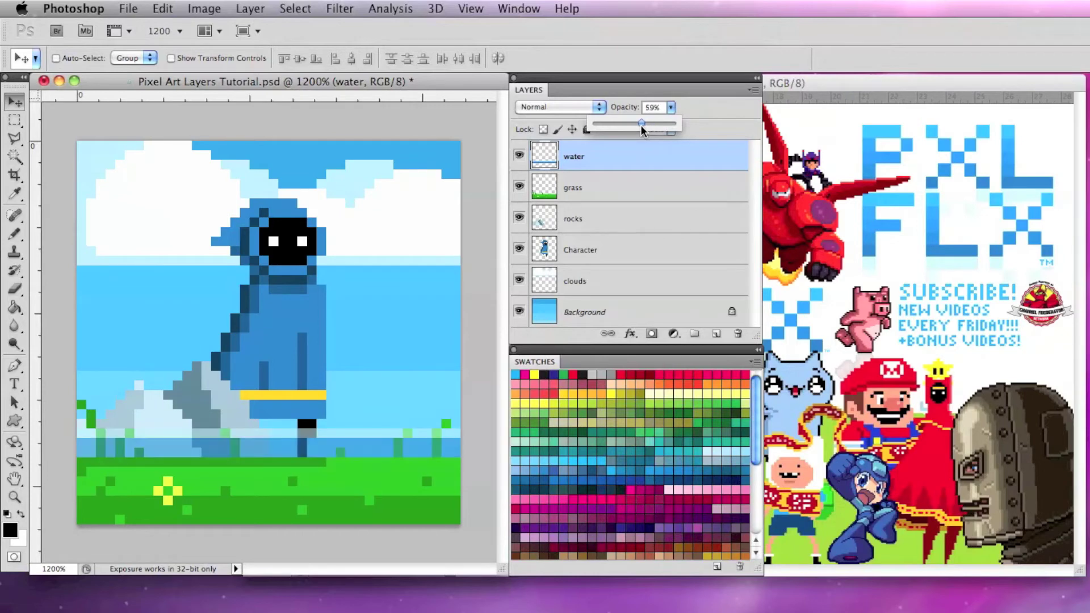
left_click(618, 162)
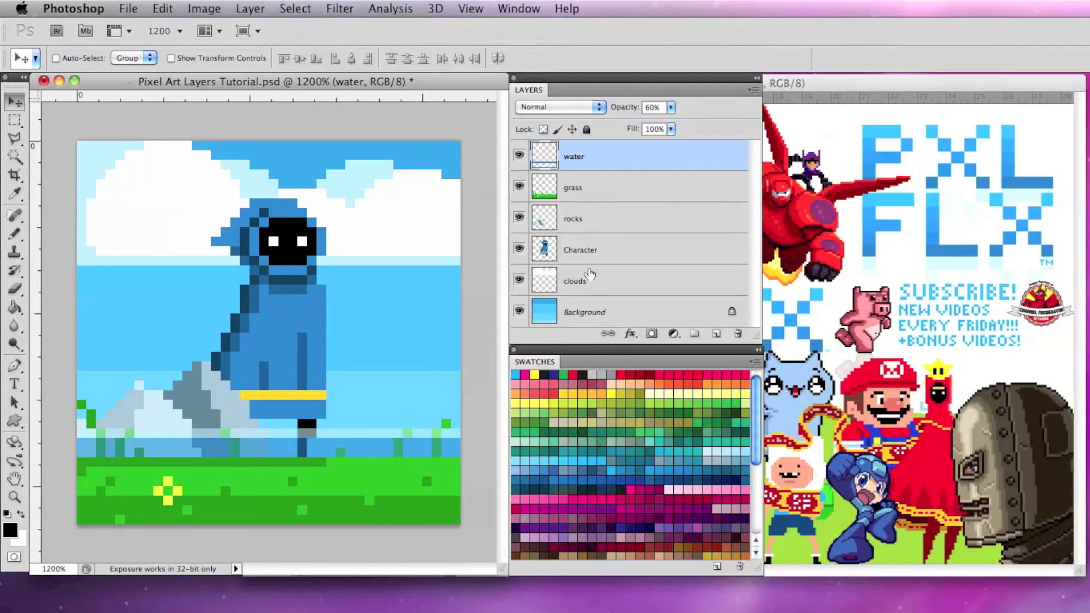
left_click(520, 157)
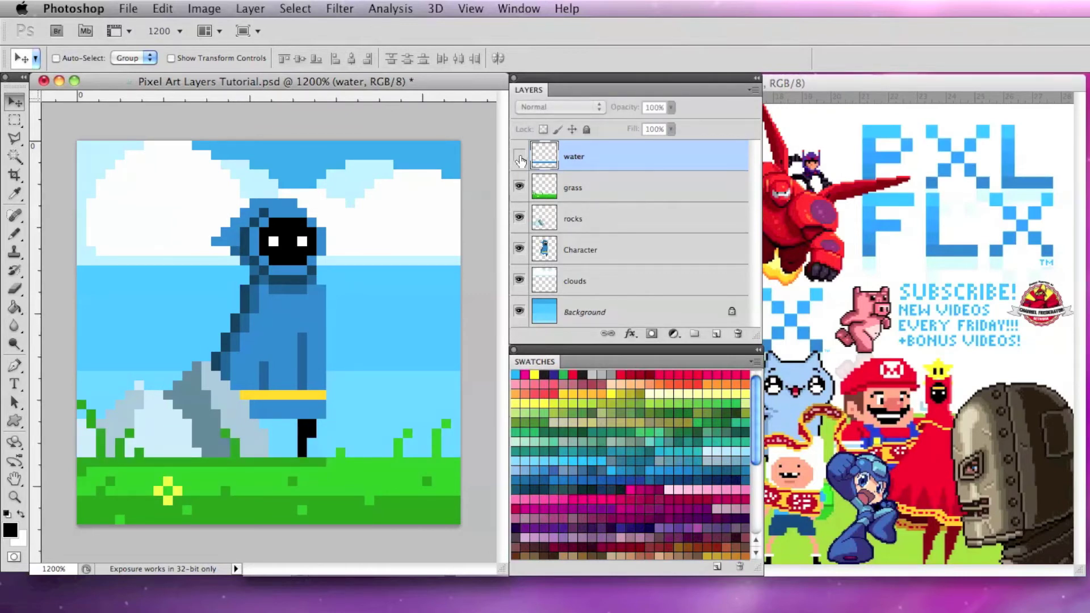
left_click(602, 252)
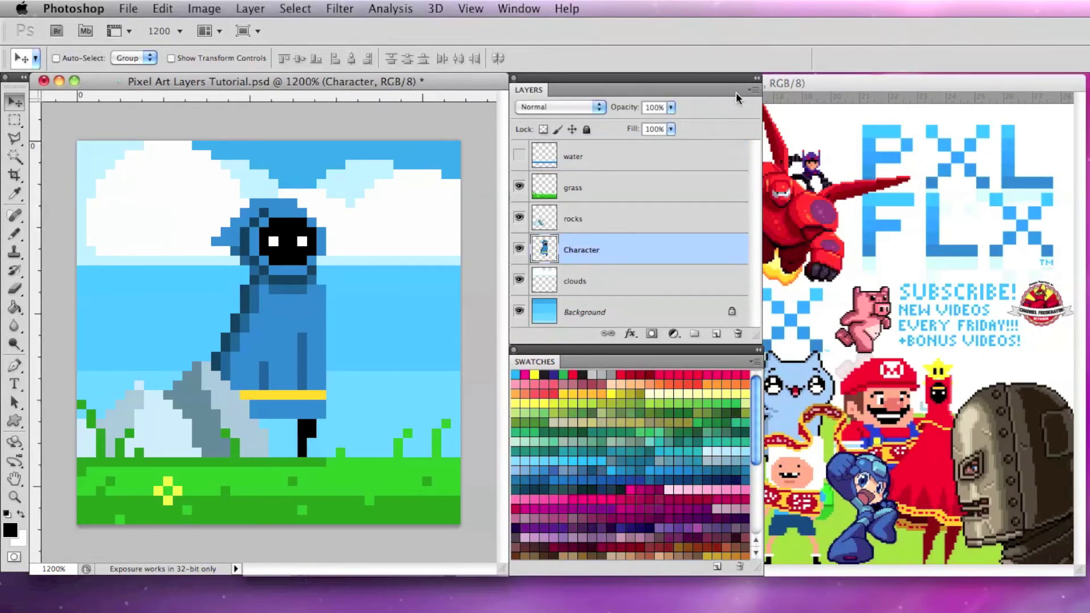
left_click(753, 89)
left_click(818, 116)
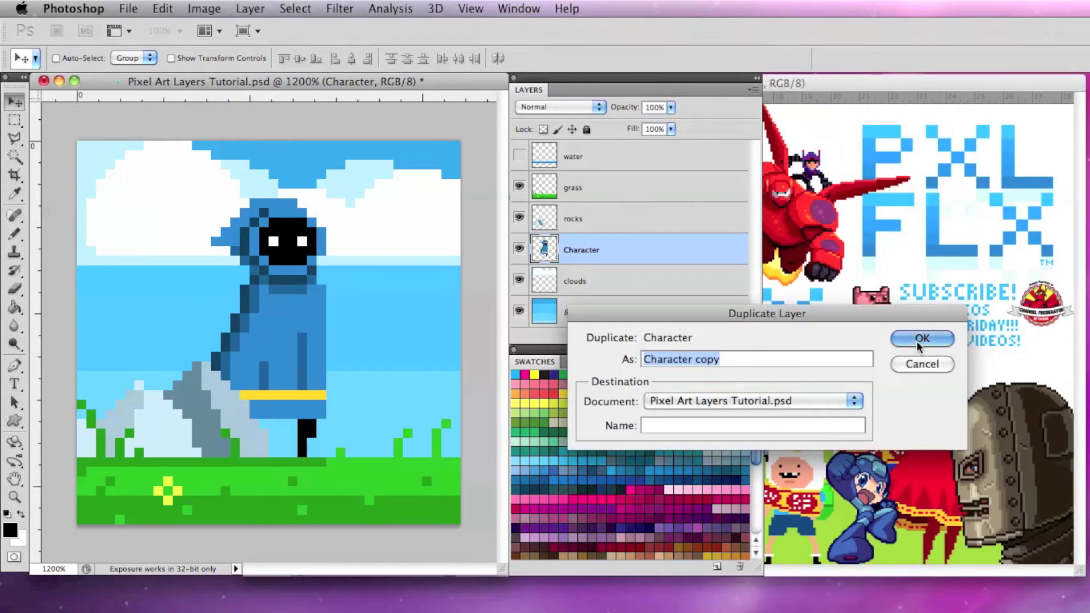
left_click(919, 339)
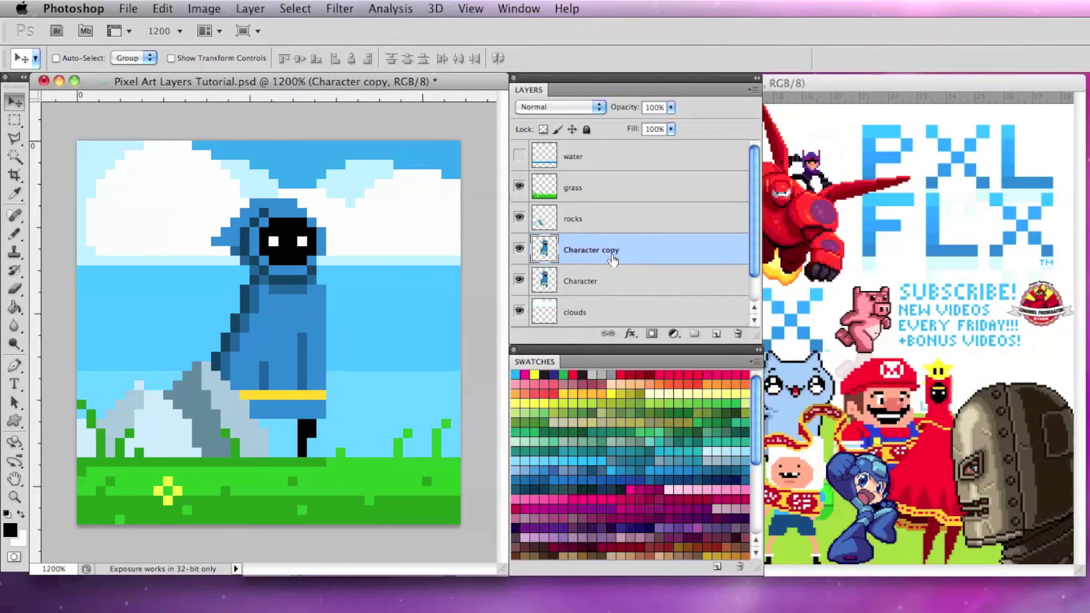
key("Delete")
left_click(294, 9)
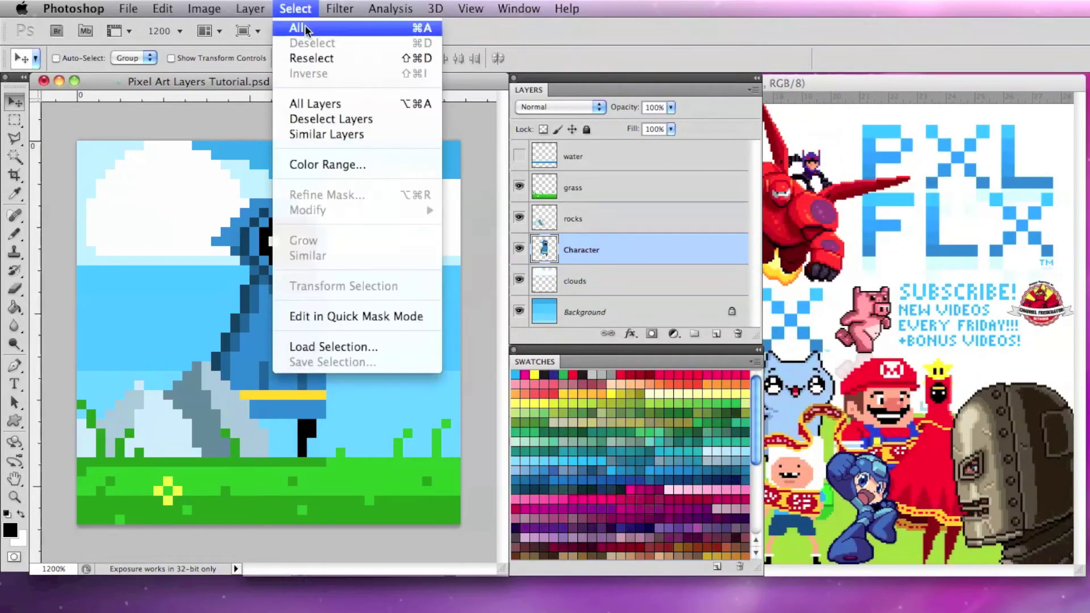
left_click(161, 9)
left_click(171, 114)
left_click(162, 8)
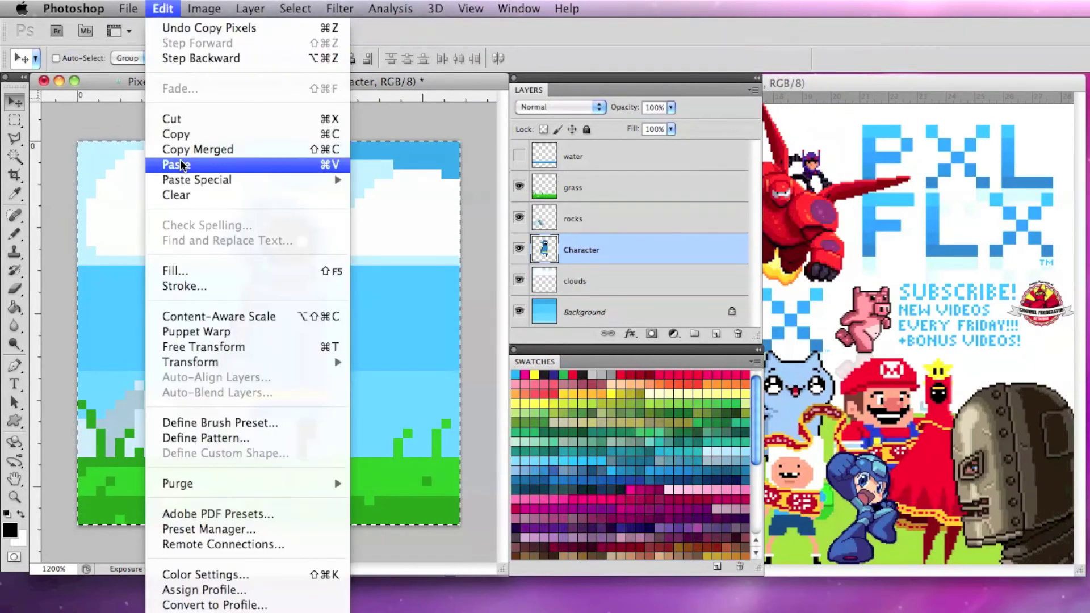
left_click(180, 163)
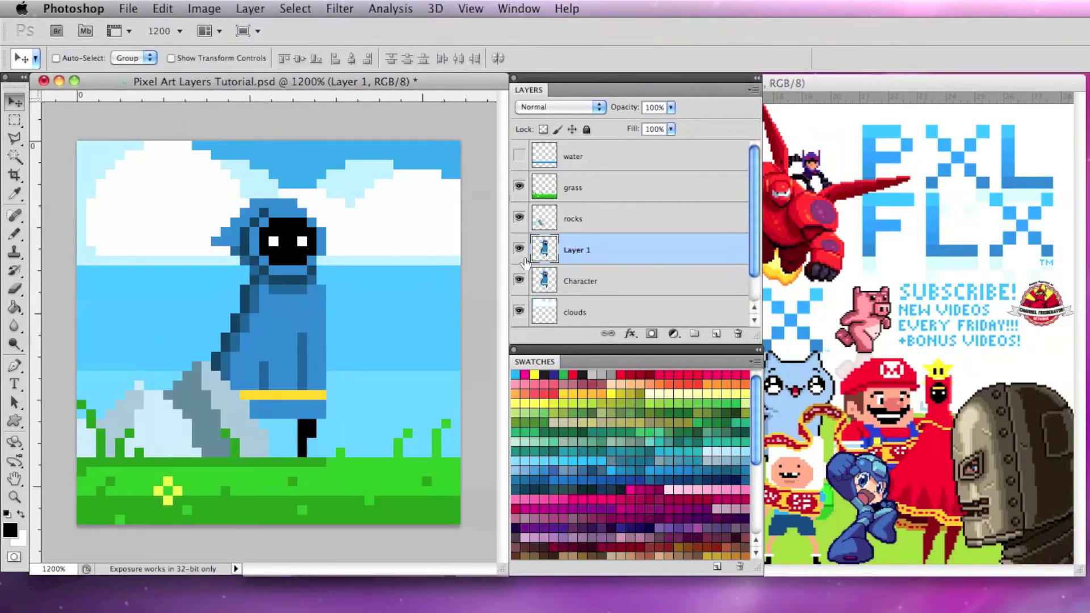
key("ctrl+z")
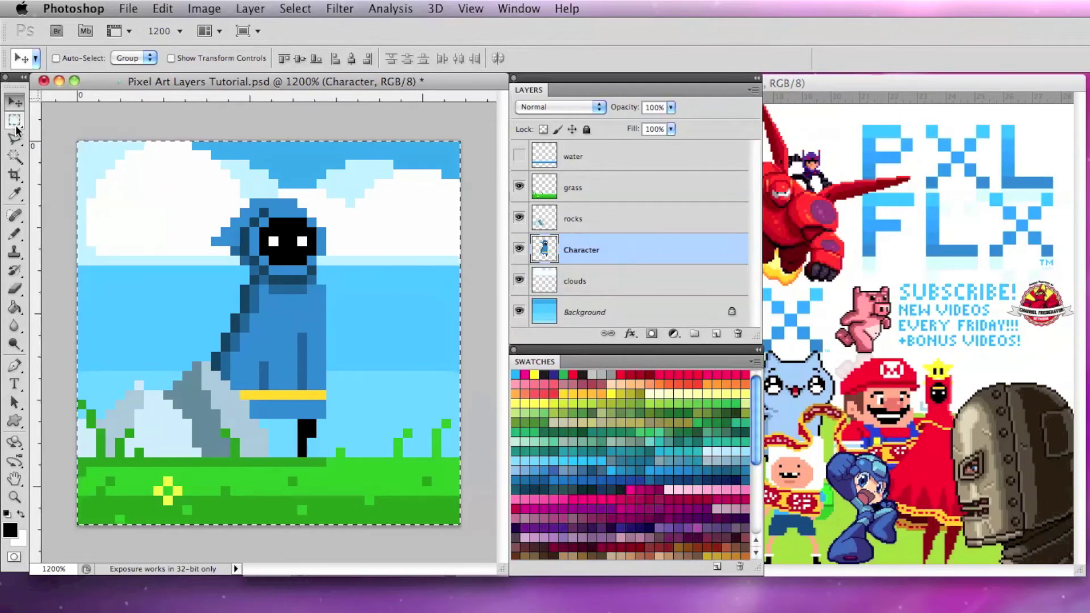
left_click(15, 123)
Copy the character's head into a new Layer 1 and align it over the original head
left_click(169, 179)
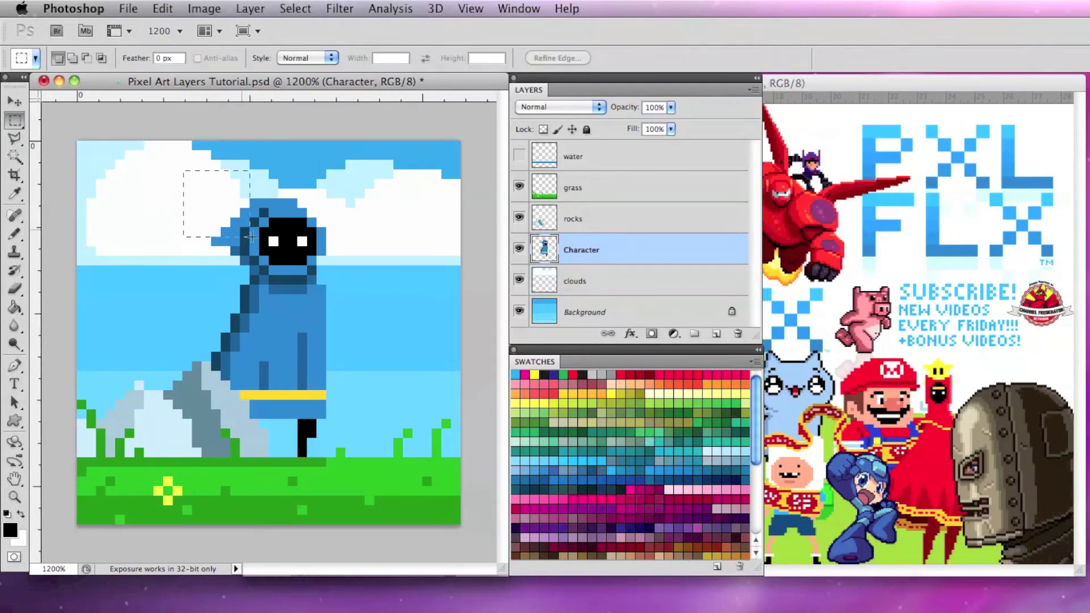
left_click_drag(250, 237, 343, 296)
key("ctrl+c")
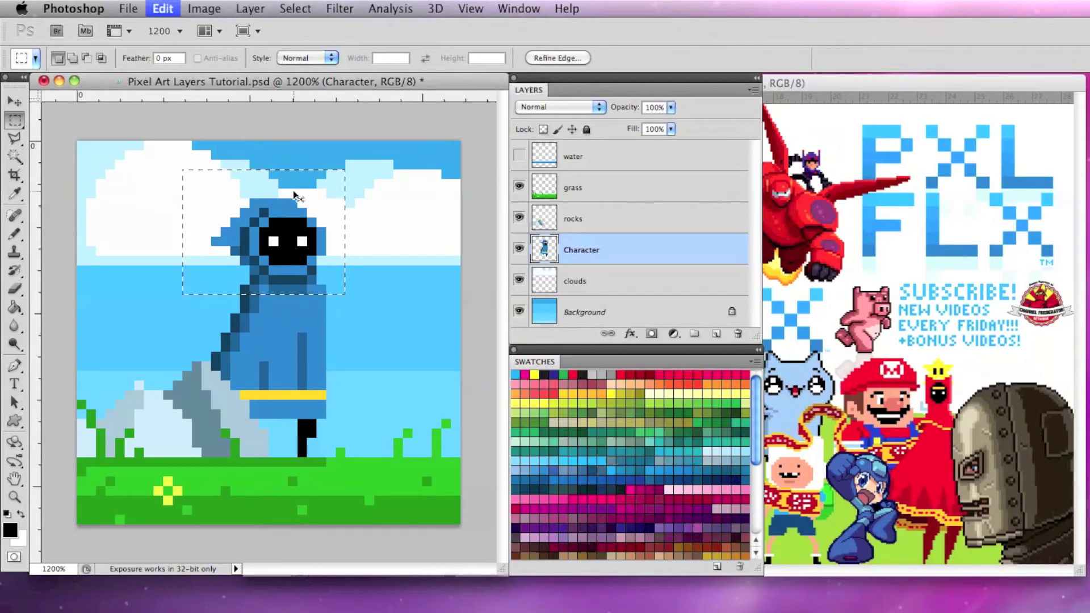
key("ctrl+v")
key("v")
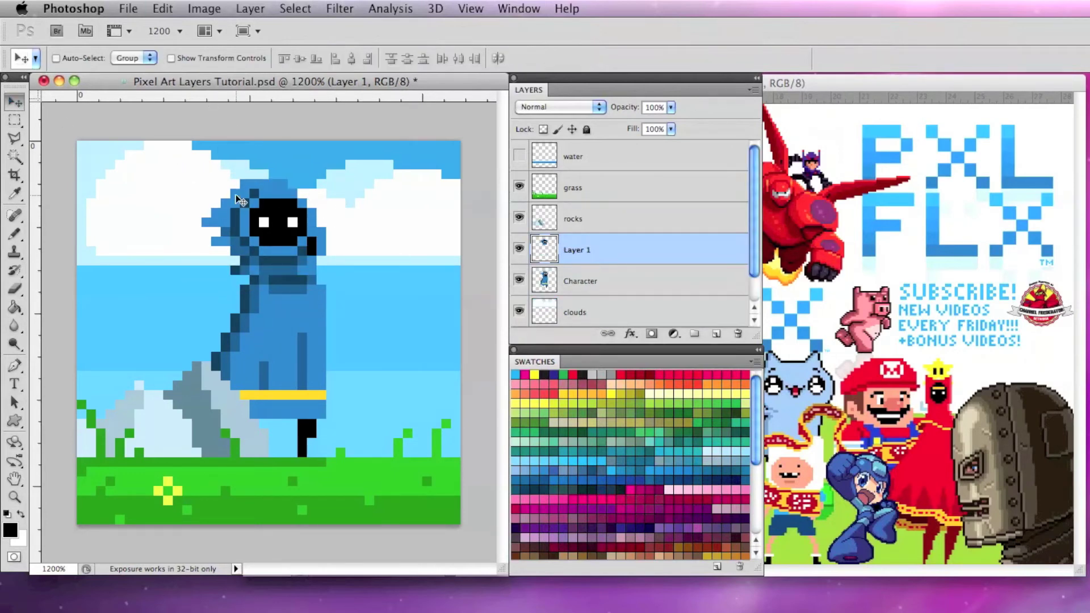
left_click_drag(255, 221, 266, 240)
Pencil a black pixel over the right eye and white eye pixels higher, then hide Layer 1
left_click(14, 230)
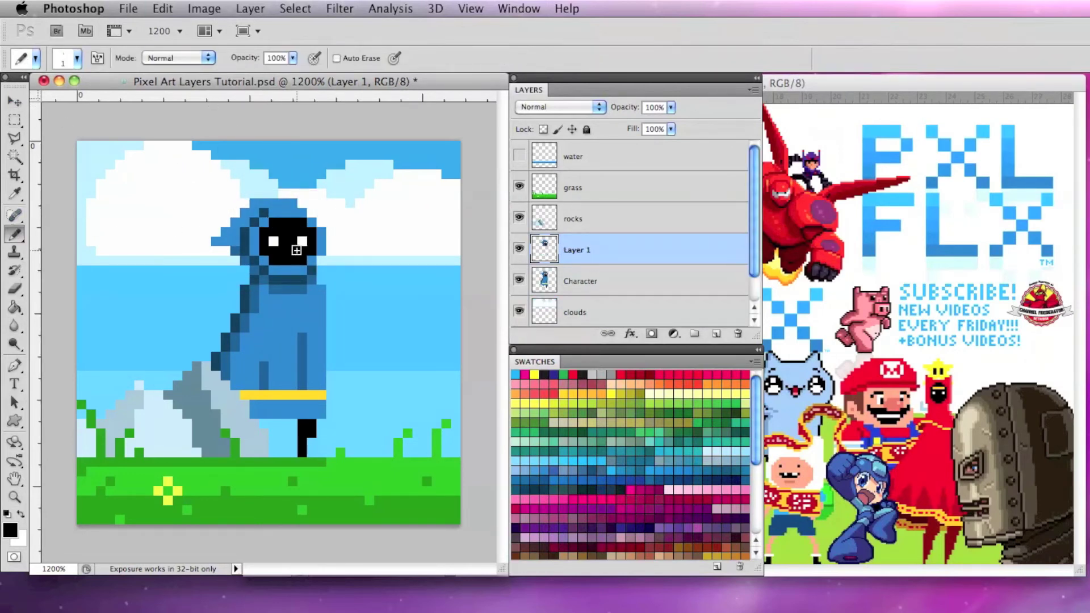
left_click(300, 245)
key("x")
left_click(275, 232)
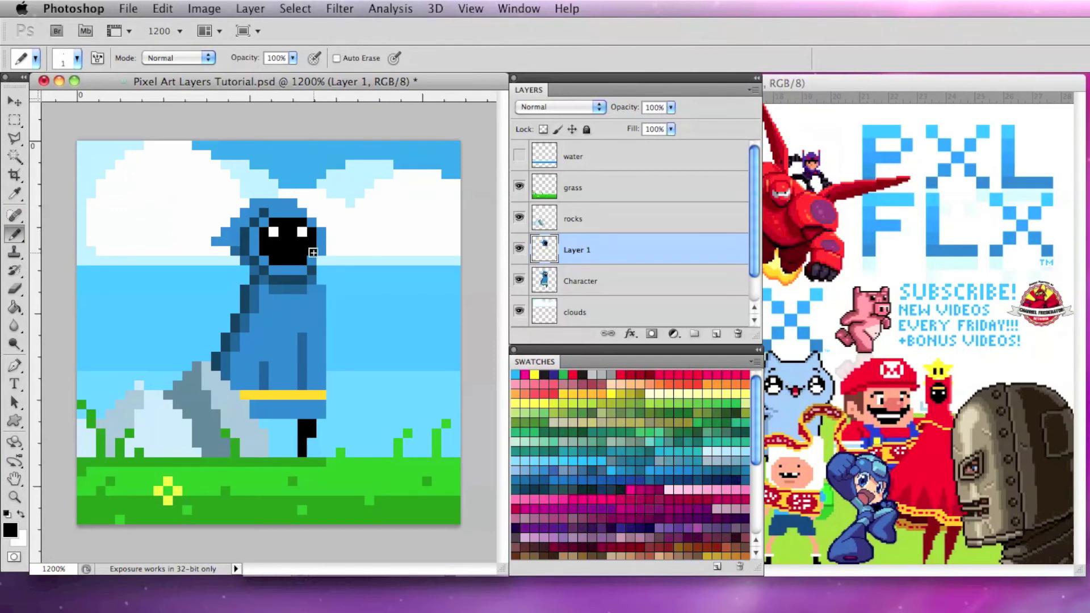
left_click(518, 249)
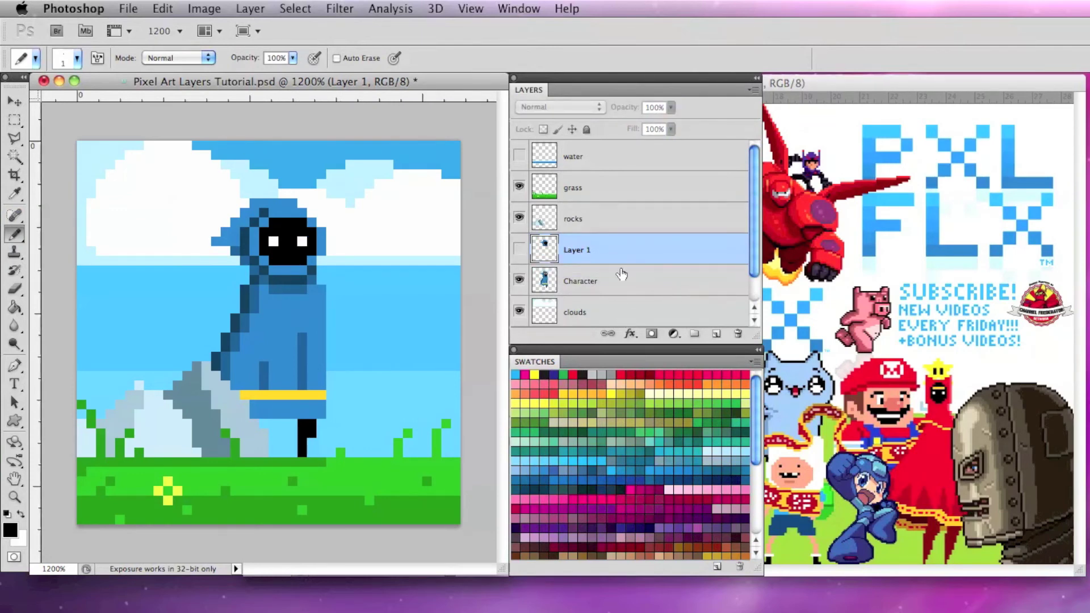
Delete the hidden Layer 1 head copy from the Layers panel
key("Delete")
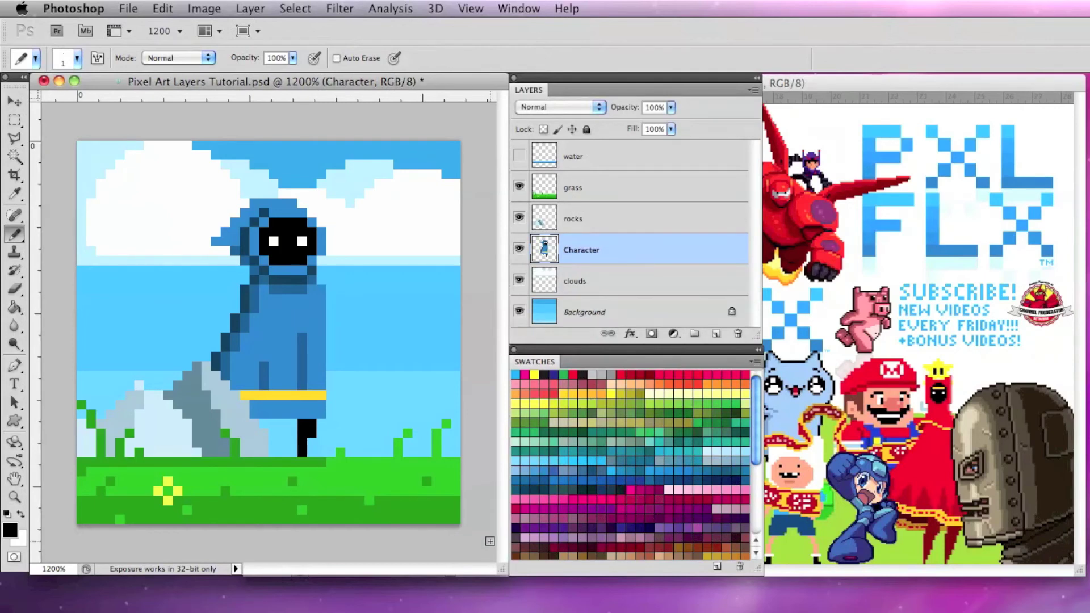